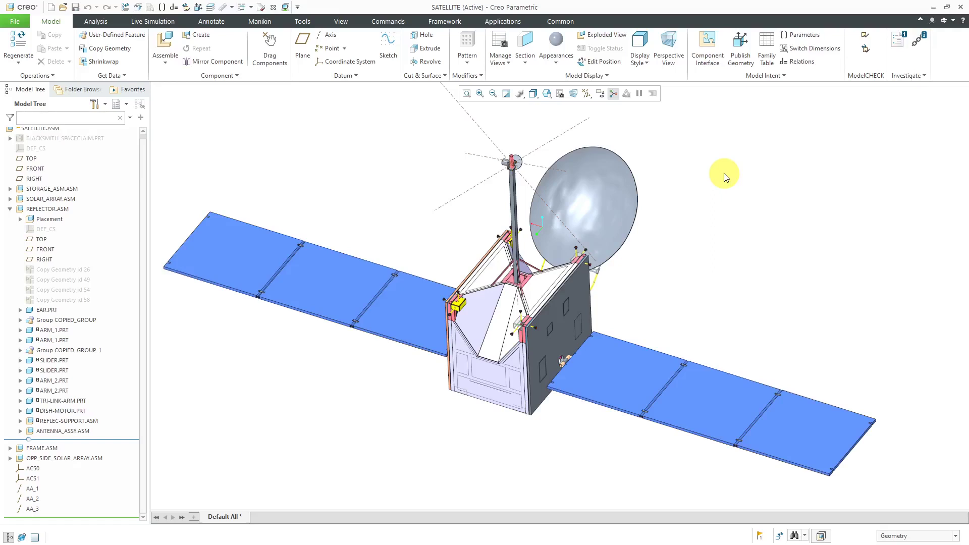
Step: Start a Shadow analysis from Inspect Geometry and move its dialog beside the model
click(96, 22)
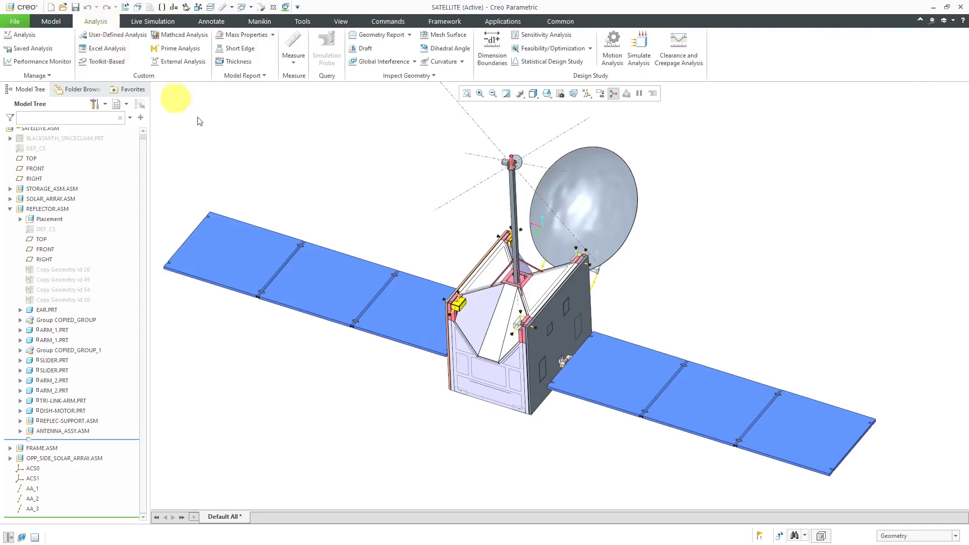
click(421, 77)
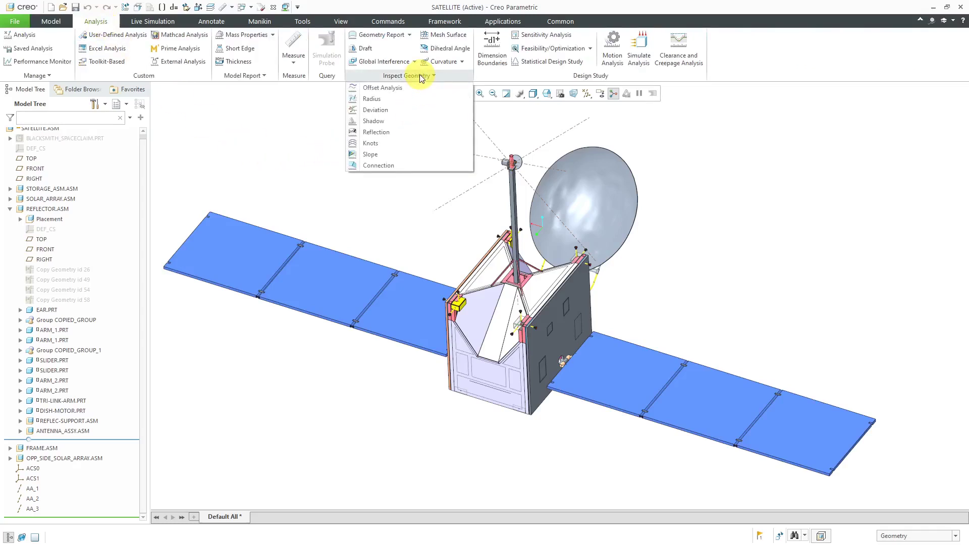
click(387, 123)
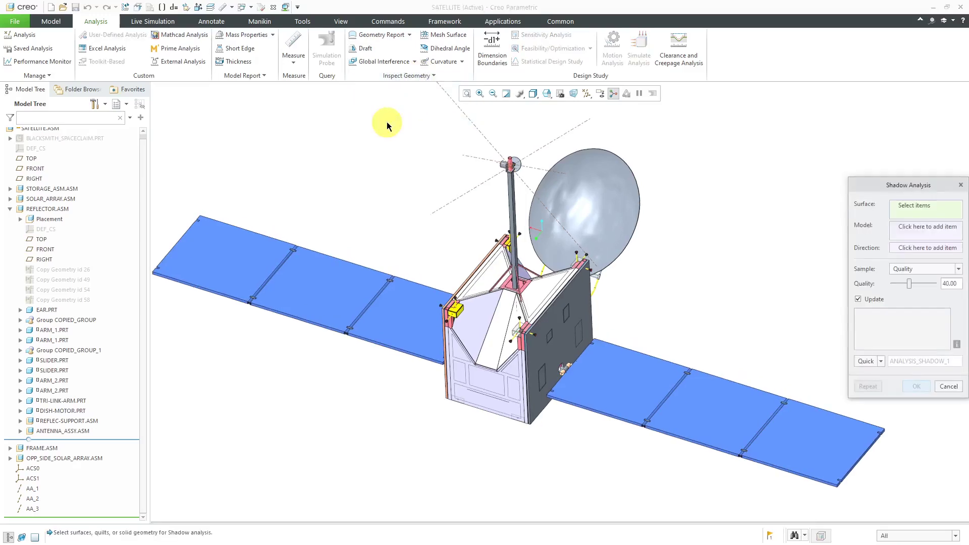
drag(906, 185, 749, 95)
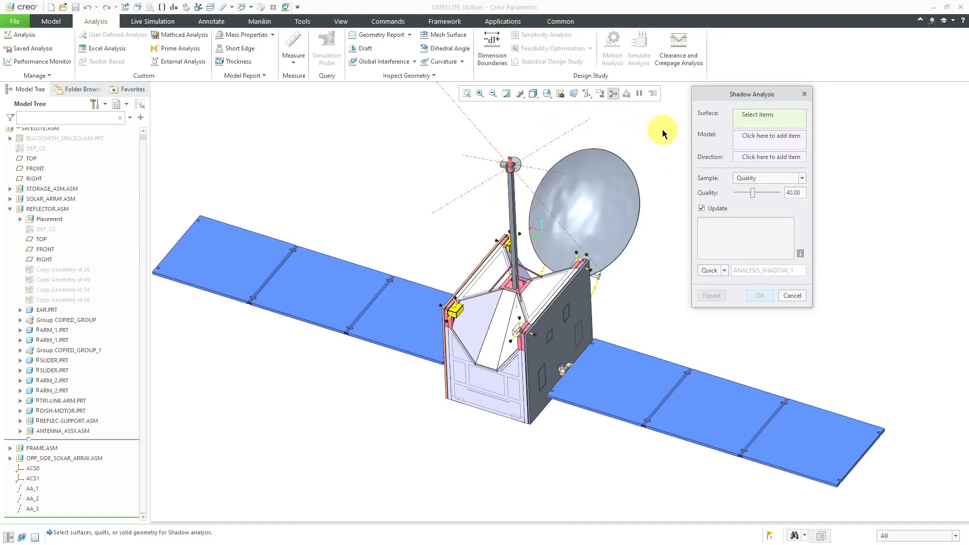
Step: Pick the reflector dish as the shadowed surface and ANTENNA_ASSY.ASM as the casting model
click(606, 203)
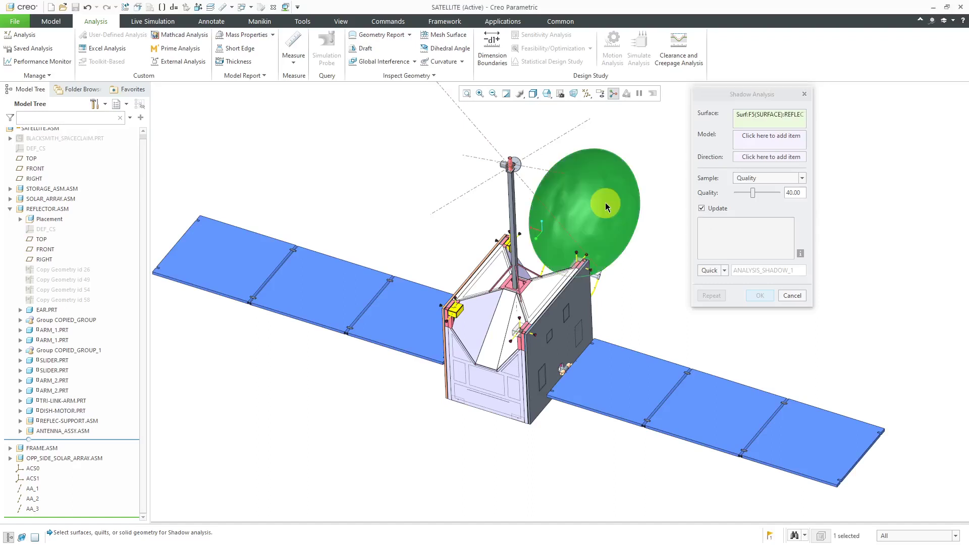
click(752, 136)
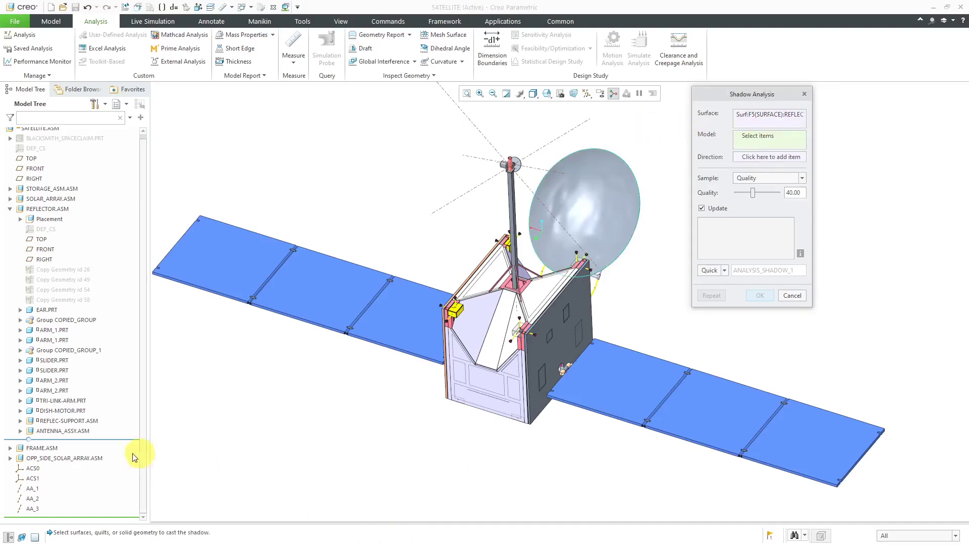
click(71, 432)
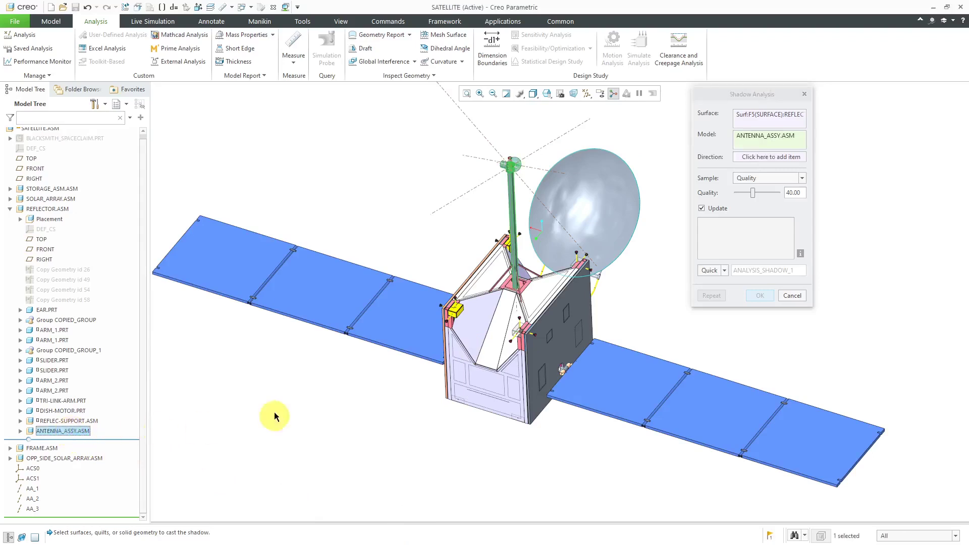
Step: Set datum axis AA_3 as light direction, giving dish shadow area 652.8320 and ratio 5.0921%
click(786, 158)
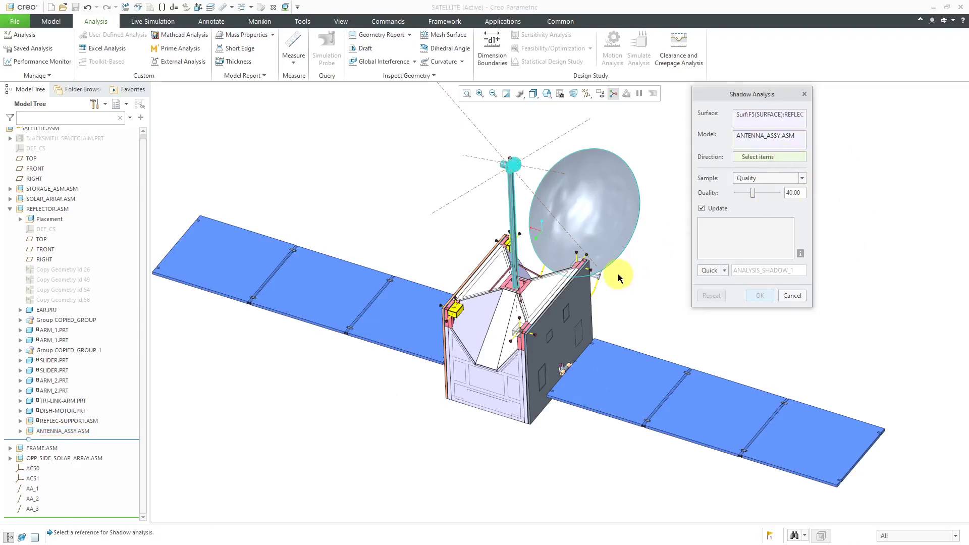
middle_drag(612, 271, 586, 255)
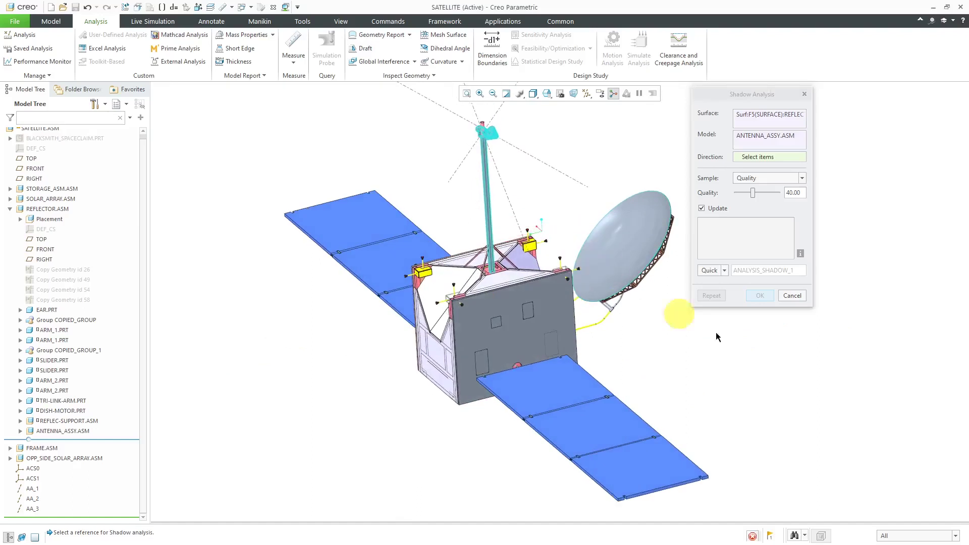
click(913, 537)
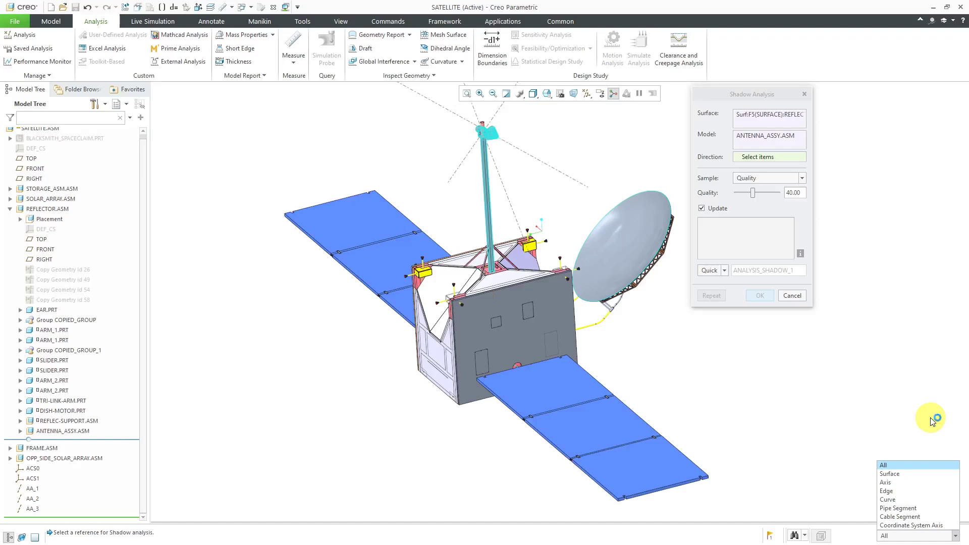
click(914, 396)
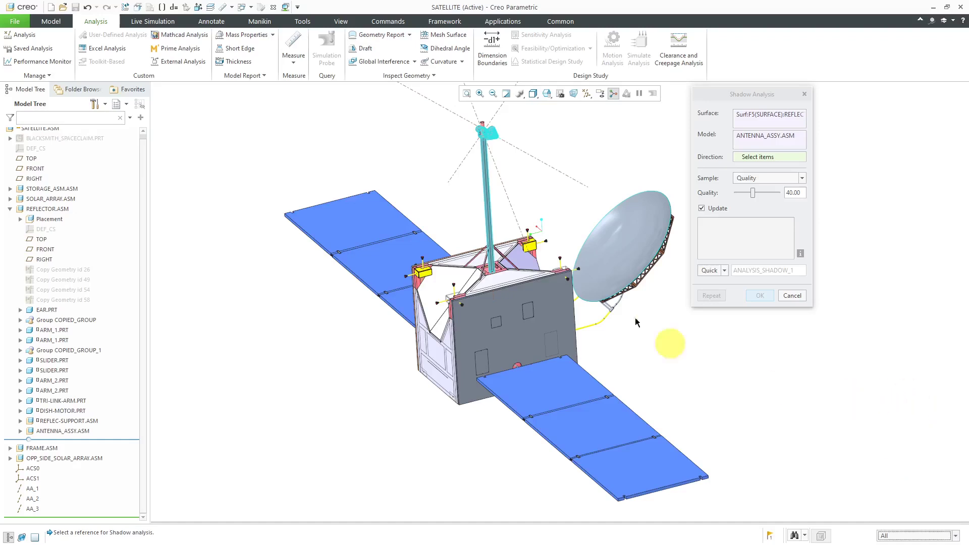
click(568, 179)
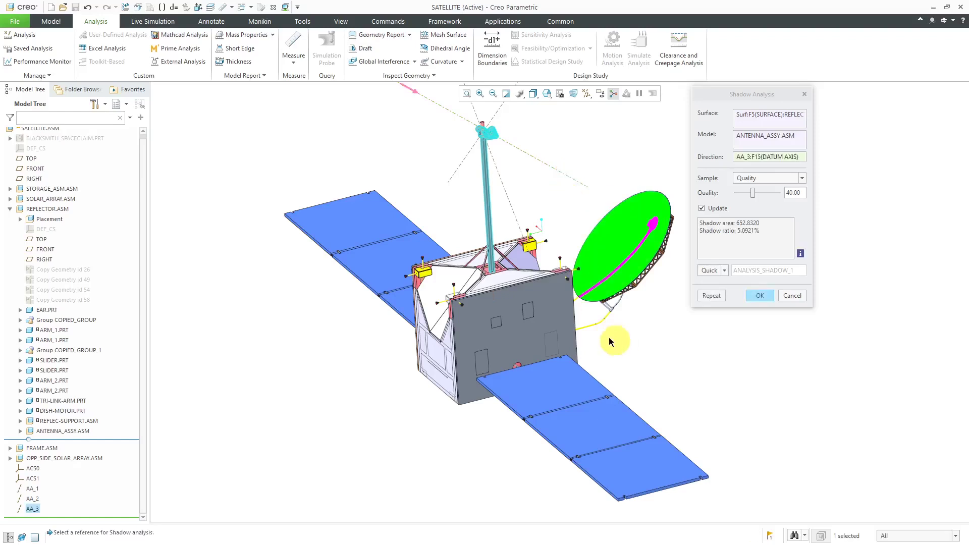
middle_drag(597, 336, 671, 368)
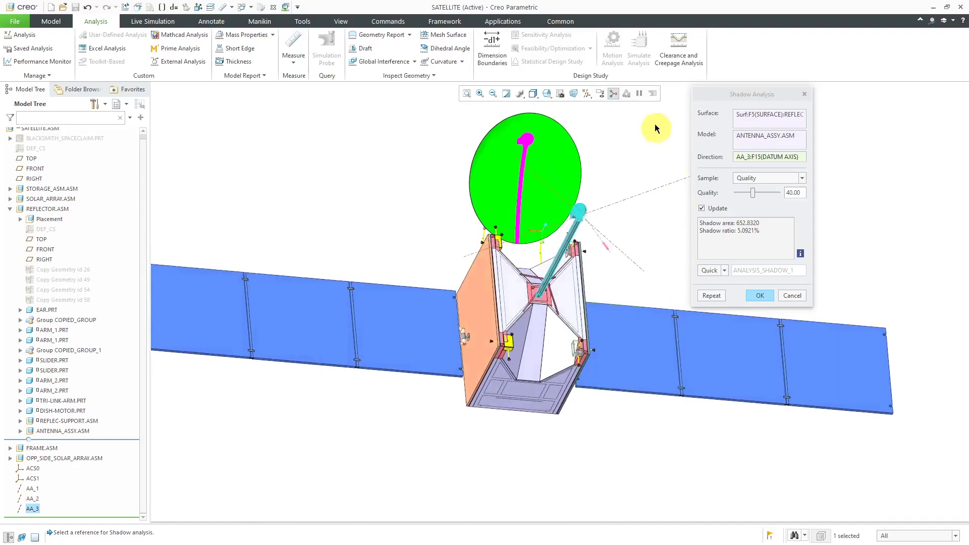
scroll(629, 125, down, 3)
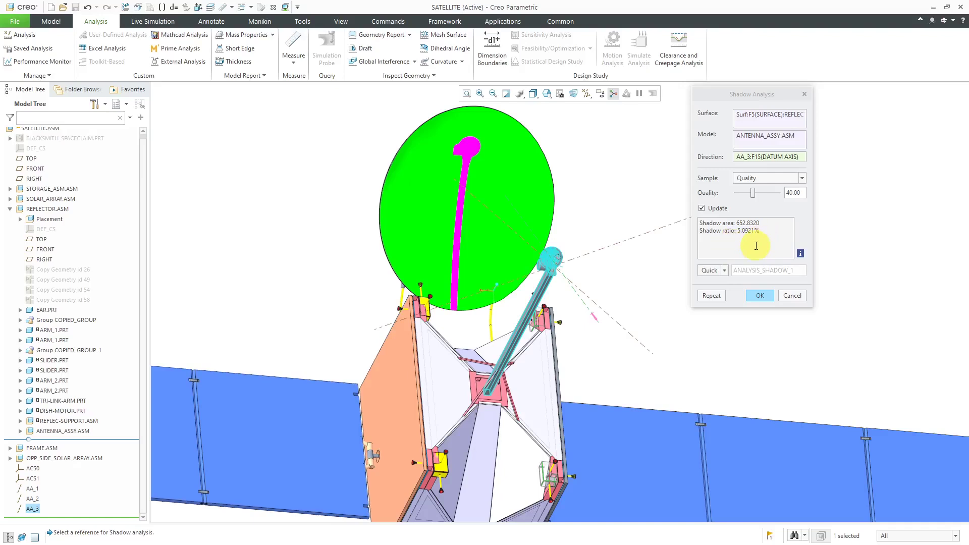
Step: Raise sampling Quality from 40 to 73, refining dish shadow to area 653.8119, ratio 5.0980%
click(754, 197)
drag(757, 194, 759, 195)
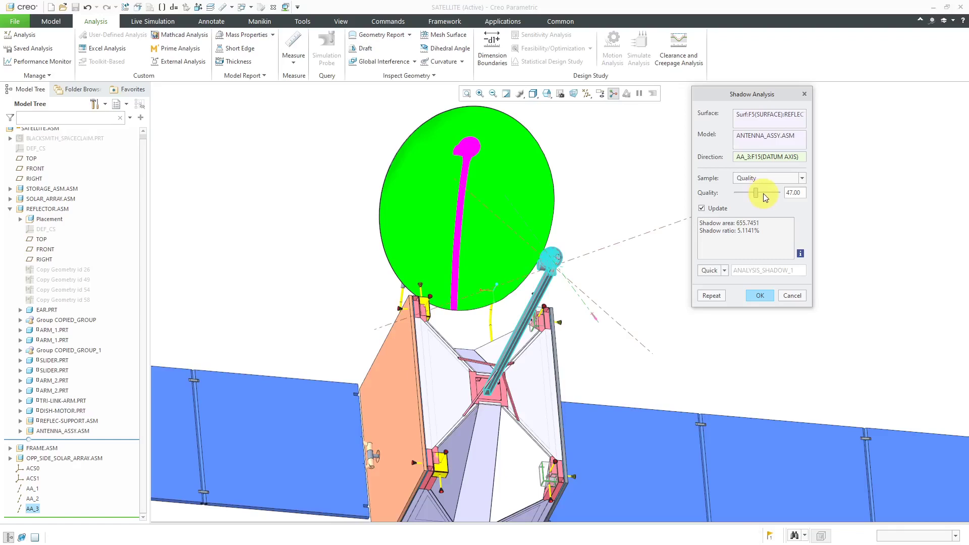
click(764, 193)
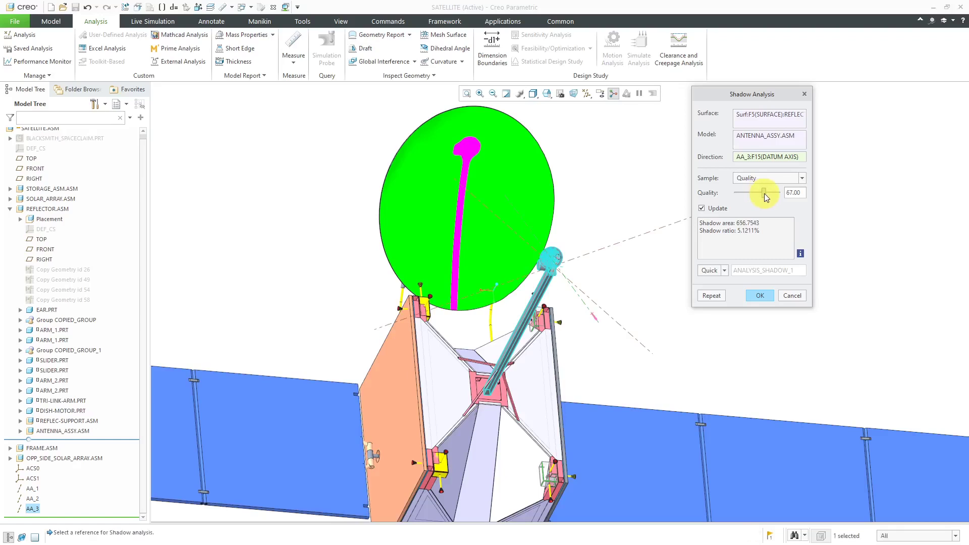
drag(764, 193, 767, 192)
click(726, 272)
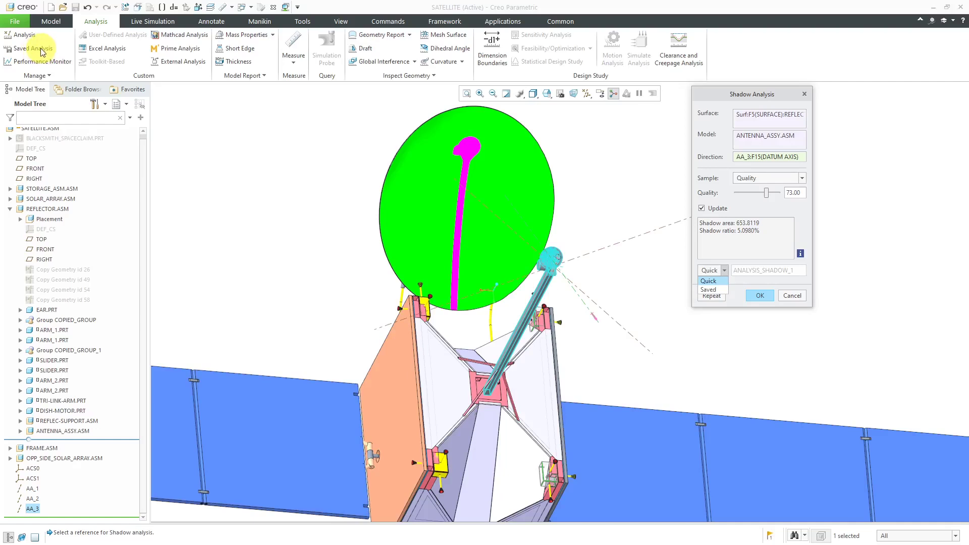
click(784, 337)
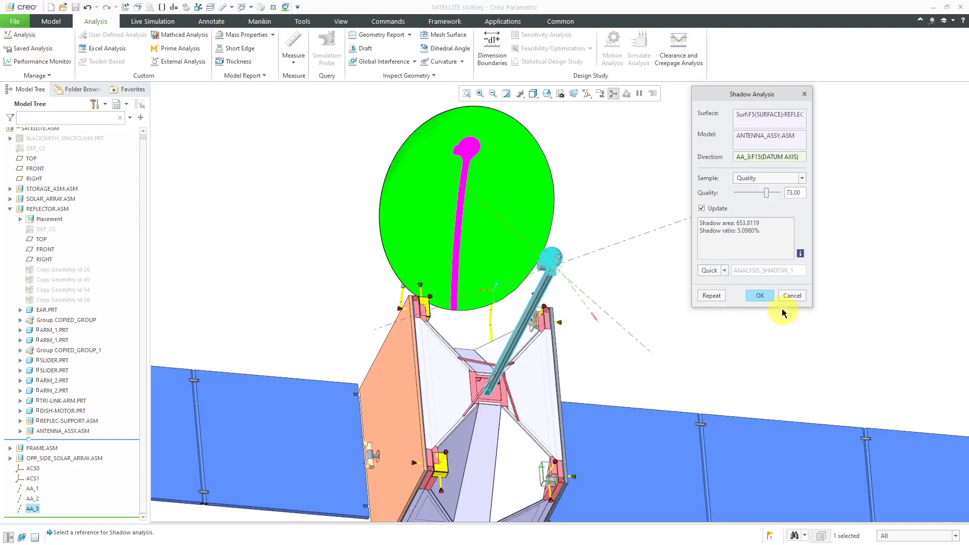
Step: Remove the reflector dish from the shadowed surfaces
click(762, 116)
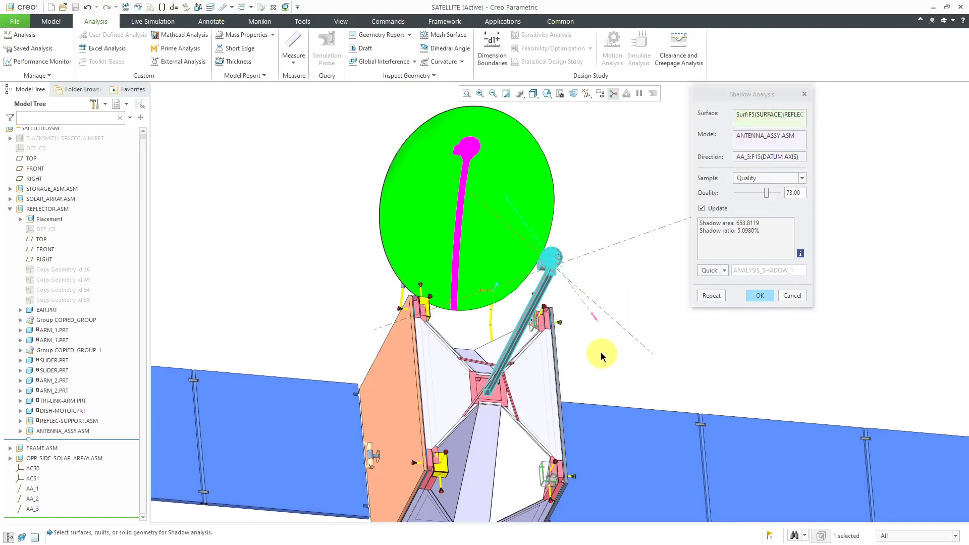
middle_drag(608, 353, 573, 324)
key(ctrl+d)
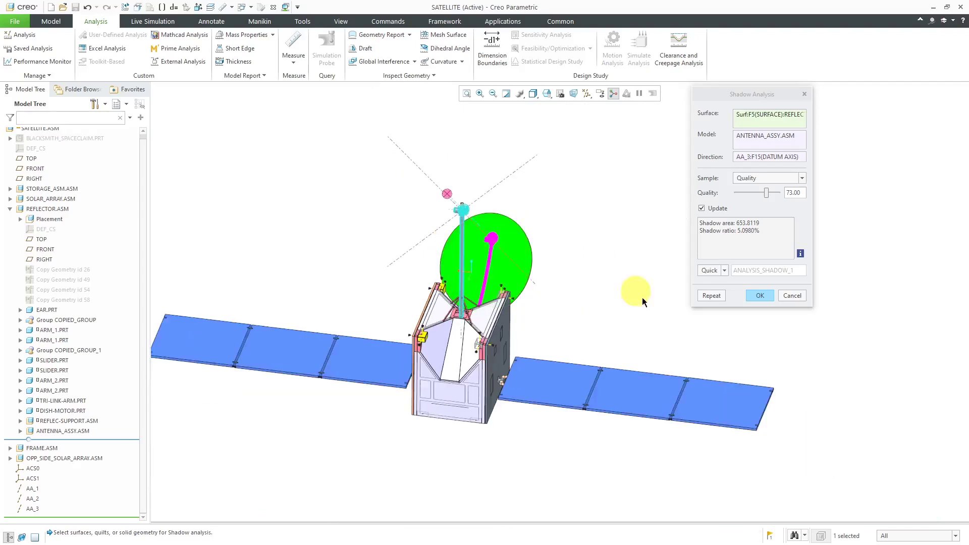
right_click(777, 114)
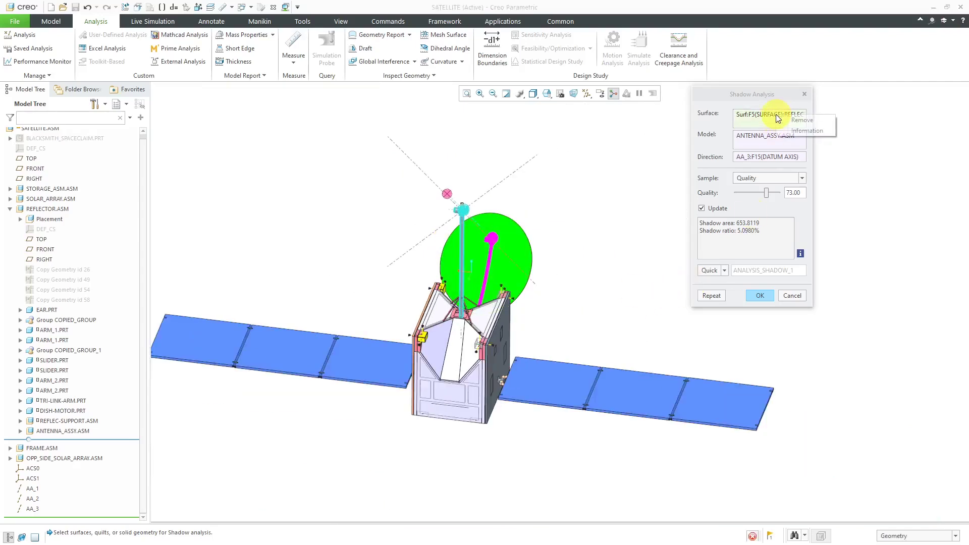
click(804, 121)
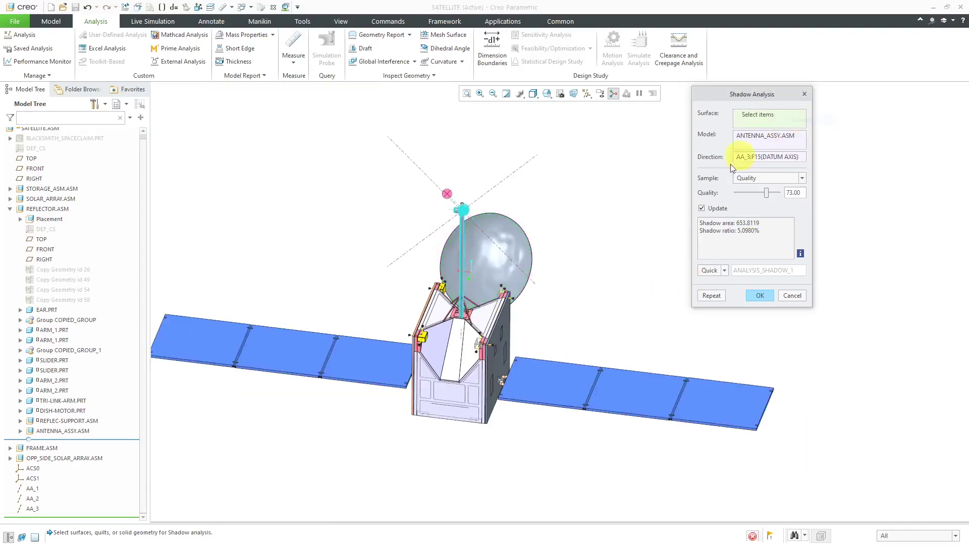
Step: Add the inner, middle and outer right solar panels as shadowed surfaces
click(570, 375)
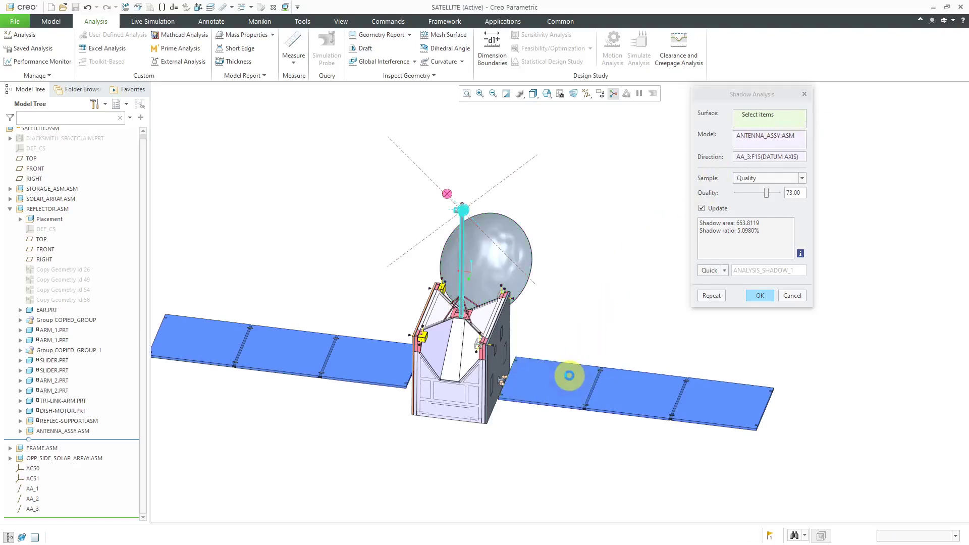
ctrl+click(628, 390)
ctrl+click(717, 404)
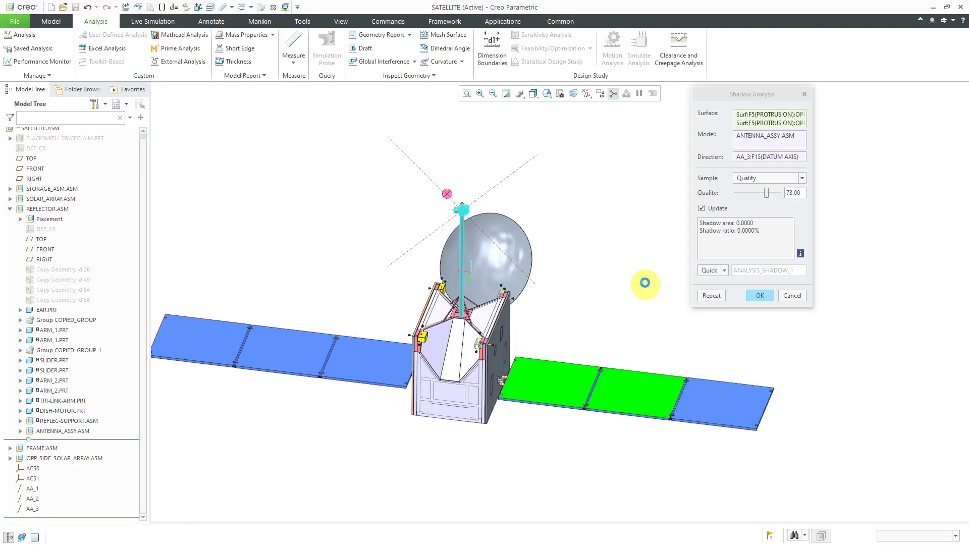
click(756, 136)
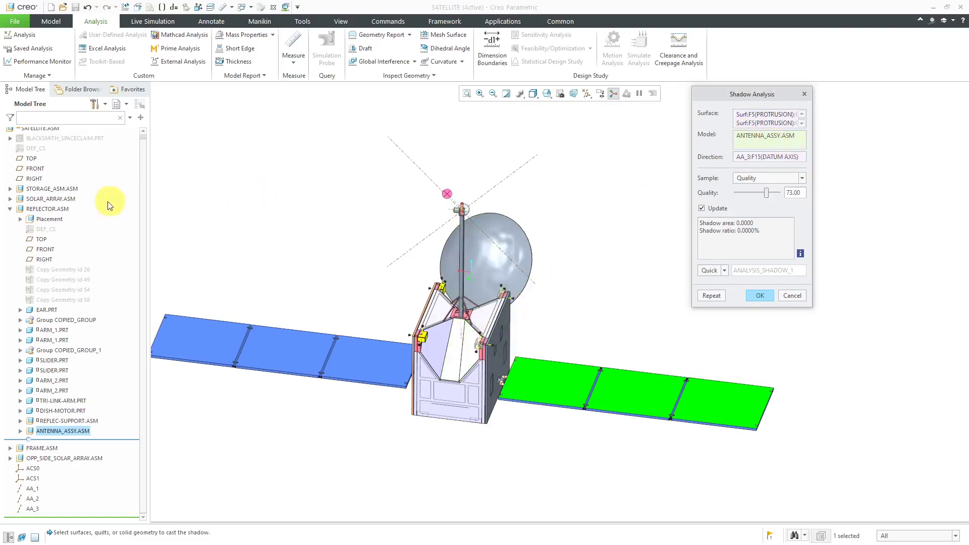
Step: Add STORAGE_ASM.ASM next to ANTENNA_ASSY.ASM as shadow-casting models
click(53, 189)
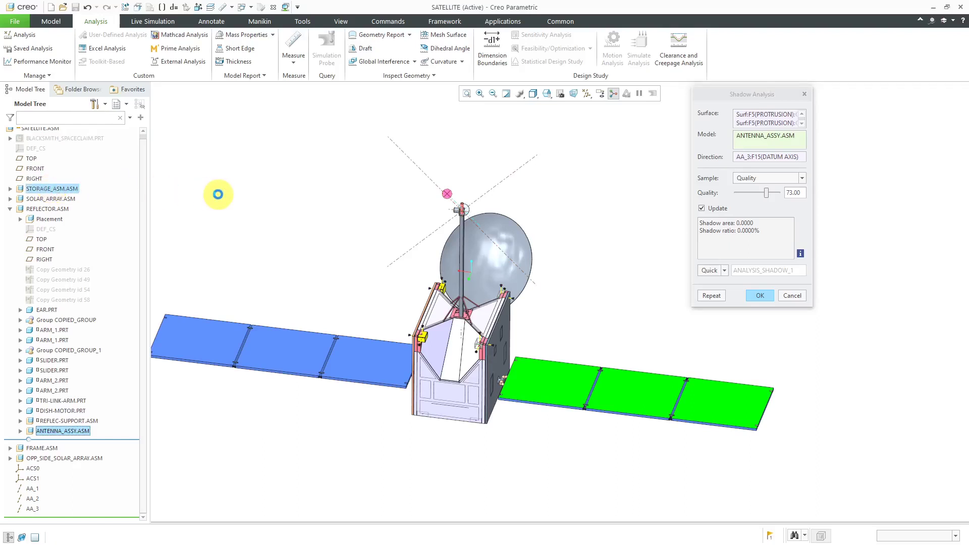
middle_click(218, 194)
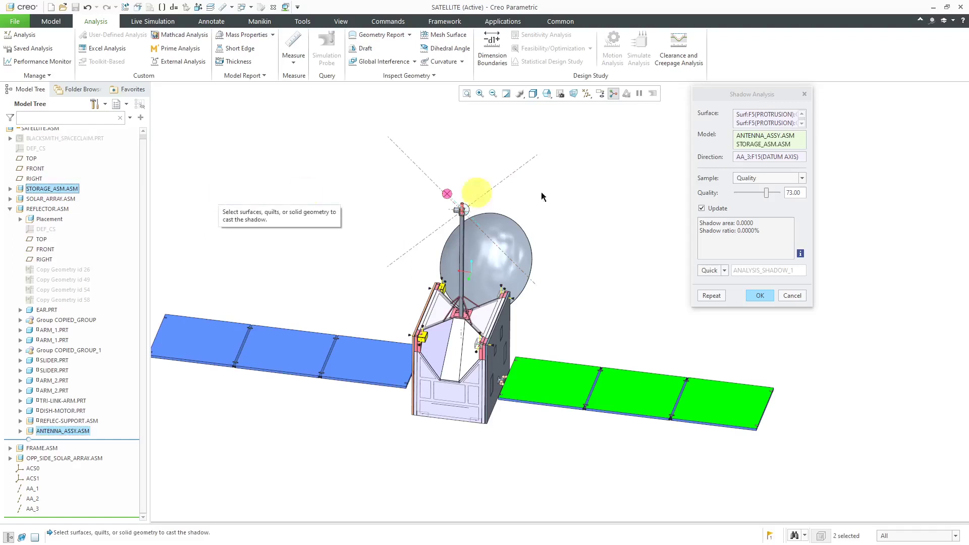
click(758, 158)
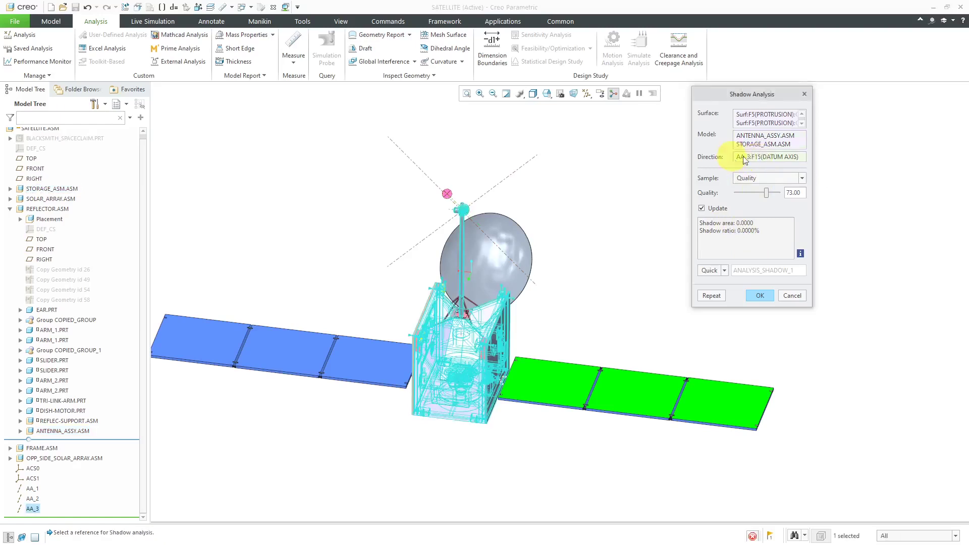
Step: Select datum axis AA_1 through the dish as the new light direction
right_click(568, 186)
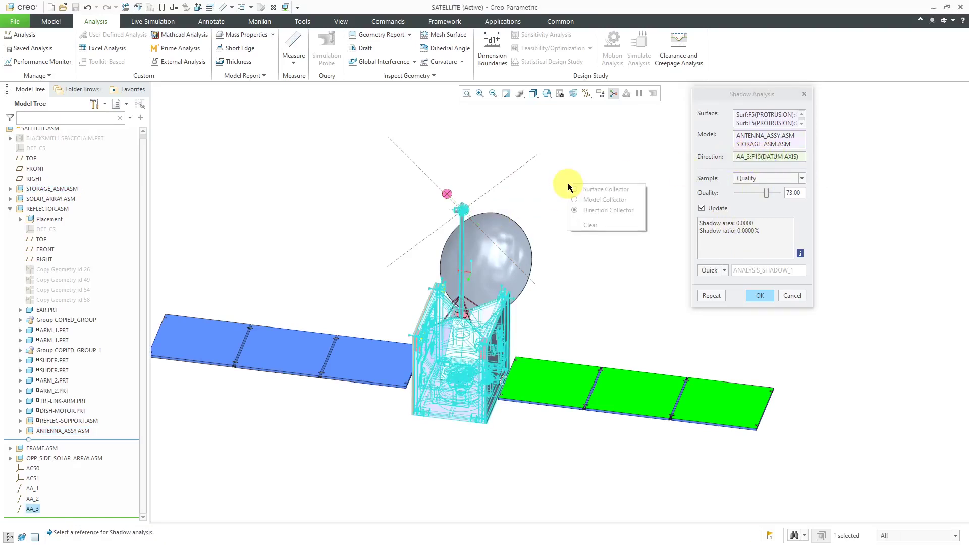
click(614, 211)
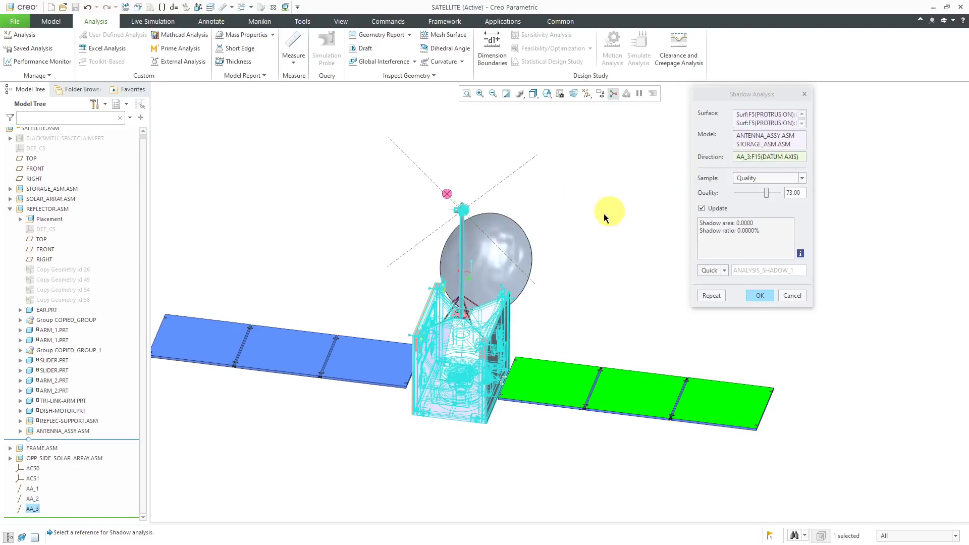
click(533, 282)
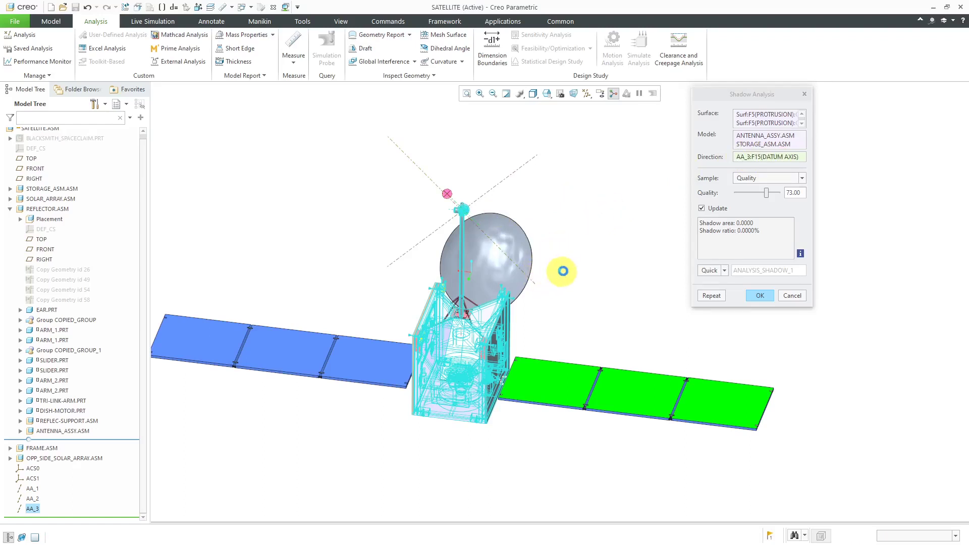